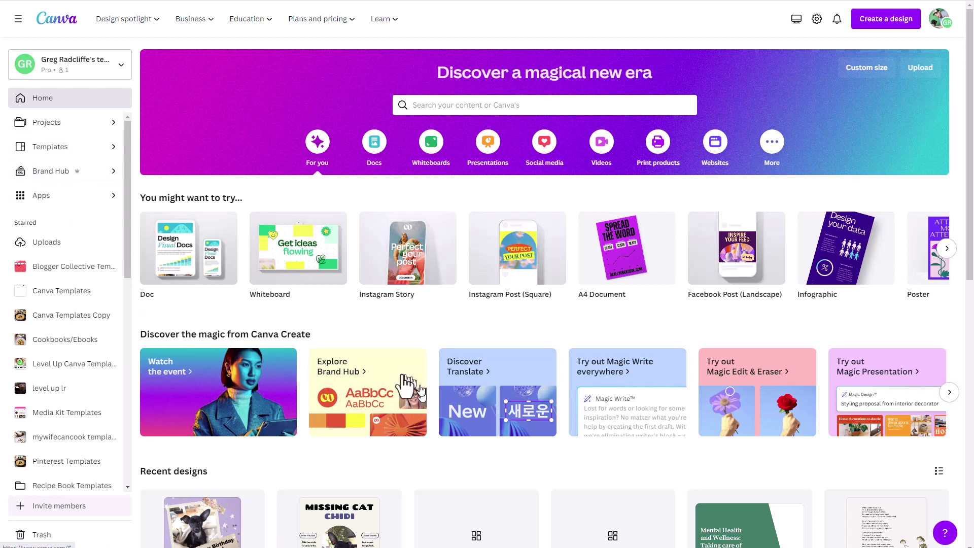
Open the Brand Hub from the home page sidebar to list the team's brand kits
click(40, 175)
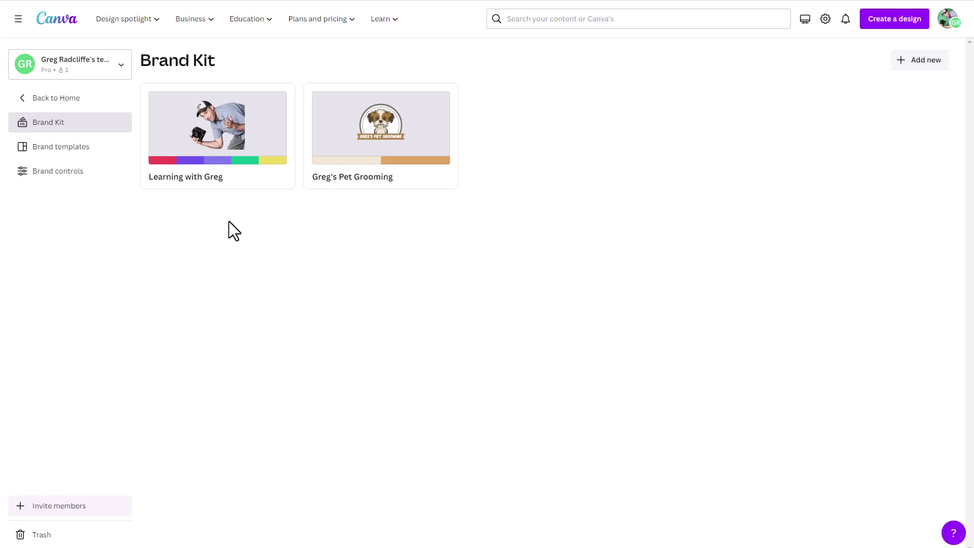
click(227, 170)
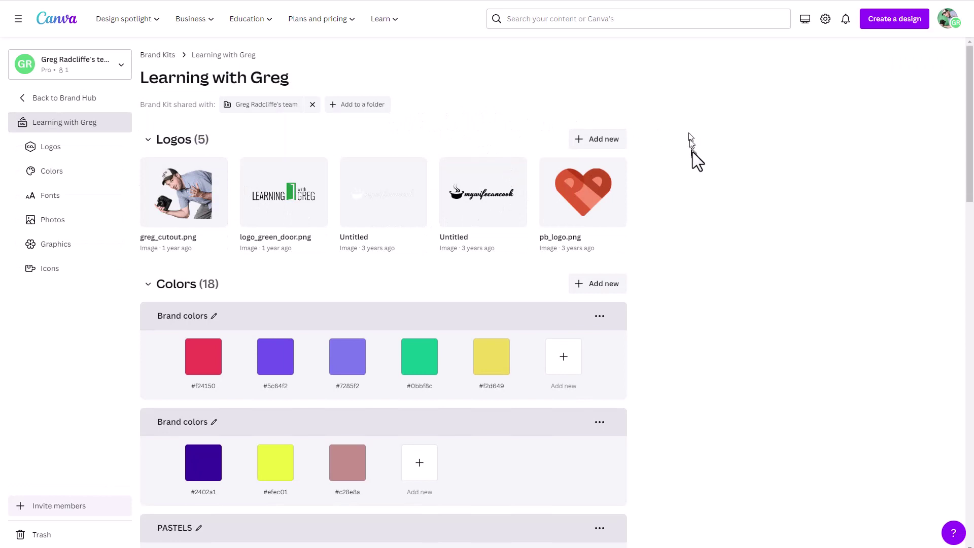
scroll(698, 168, down, 1)
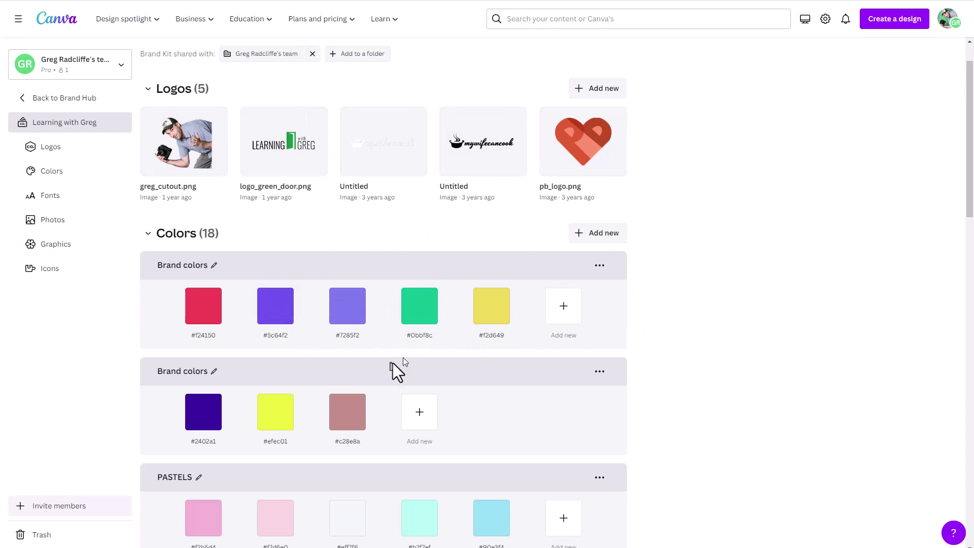
scroll(508, 335, down, 1)
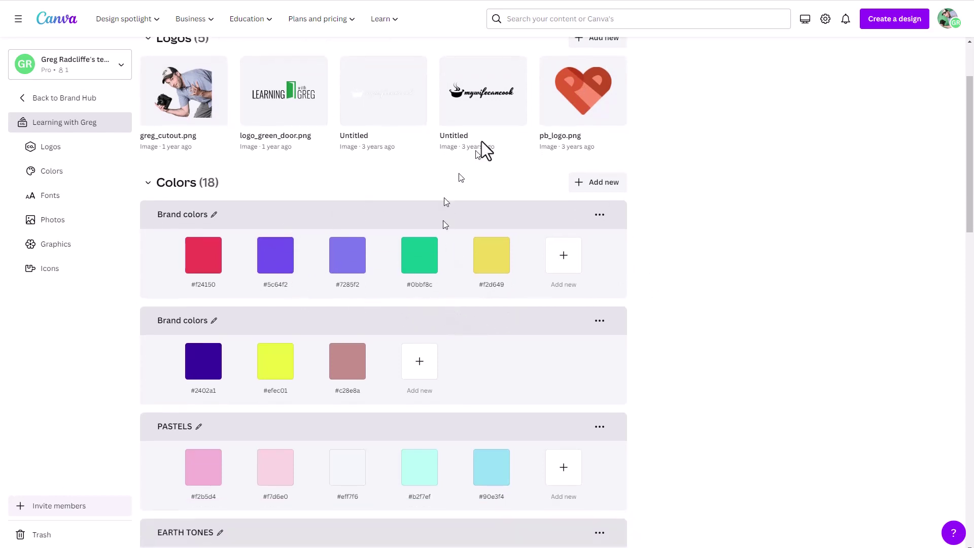
scroll(459, 304, down, 8)
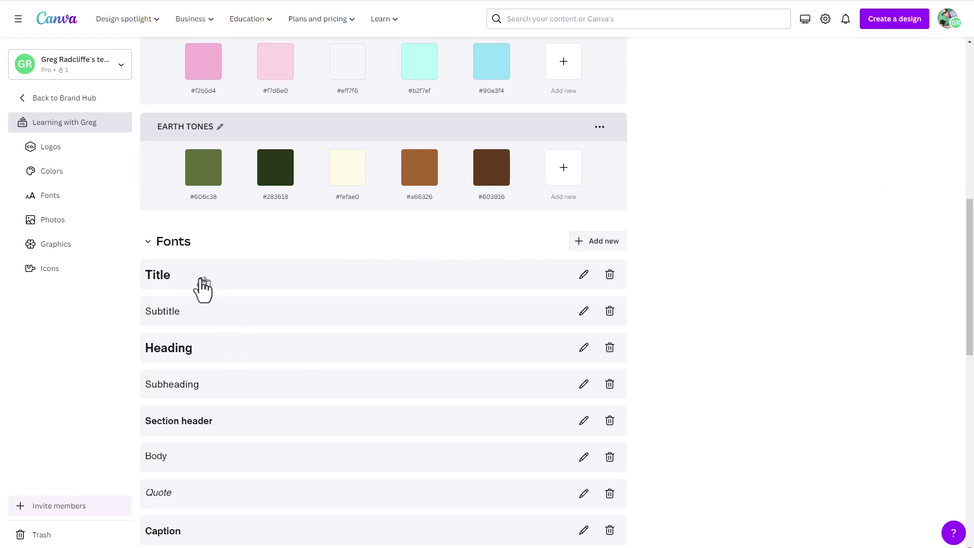
scroll(172, 375, down, 2)
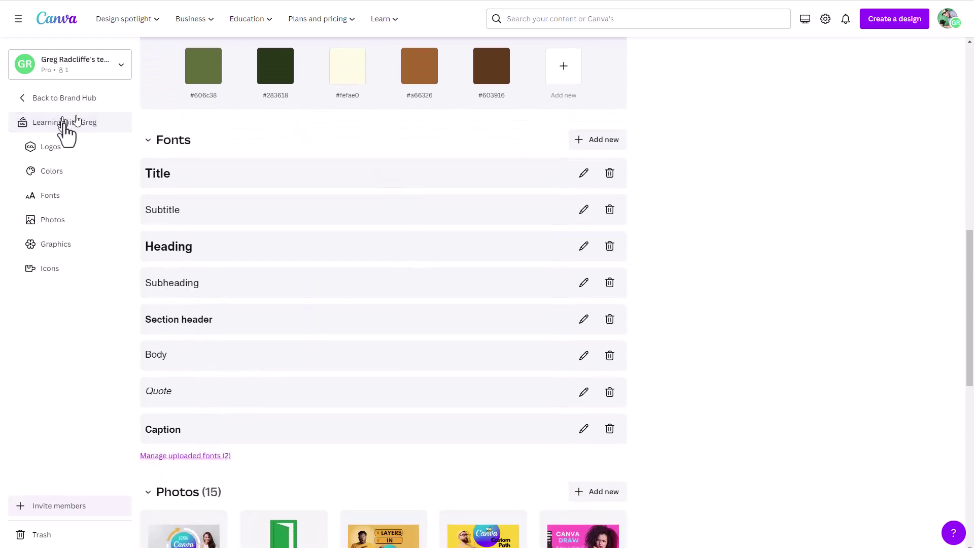
scroll(420, 207, down, 5)
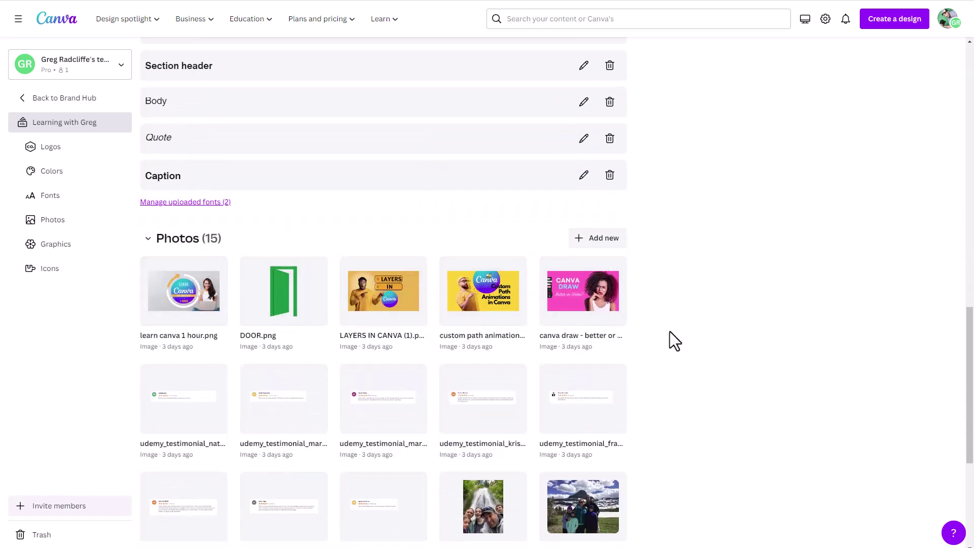
scroll(678, 328, down, 5)
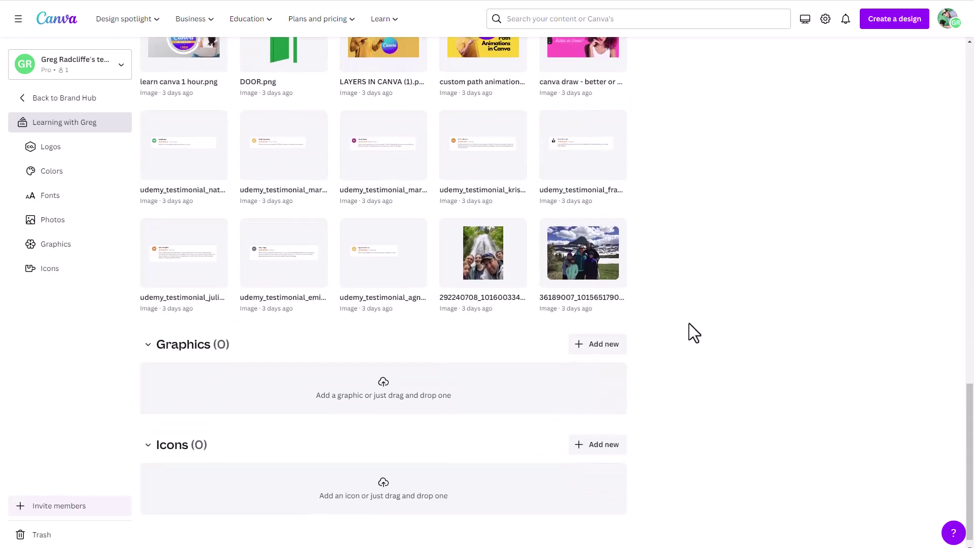
scroll(508, 416, up, 9)
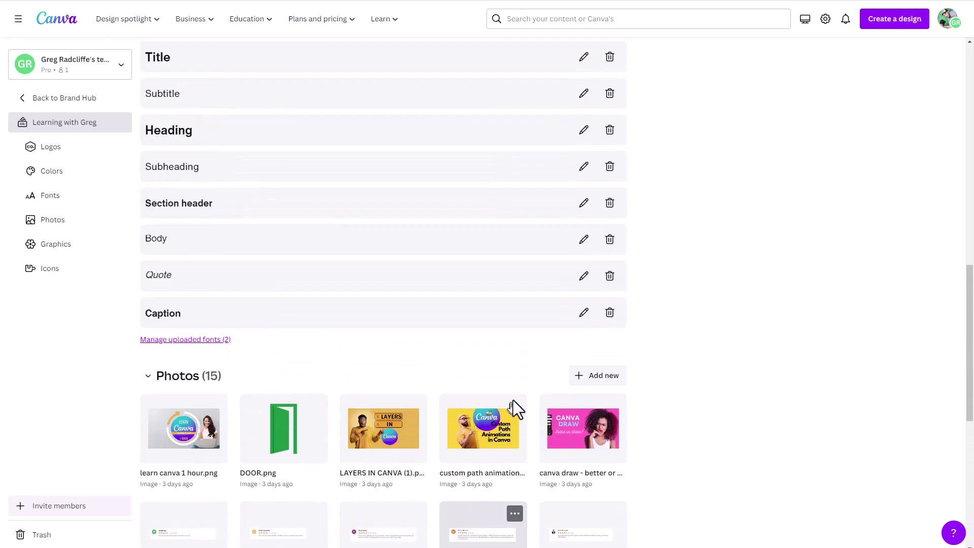
scroll(513, 400, up, 13)
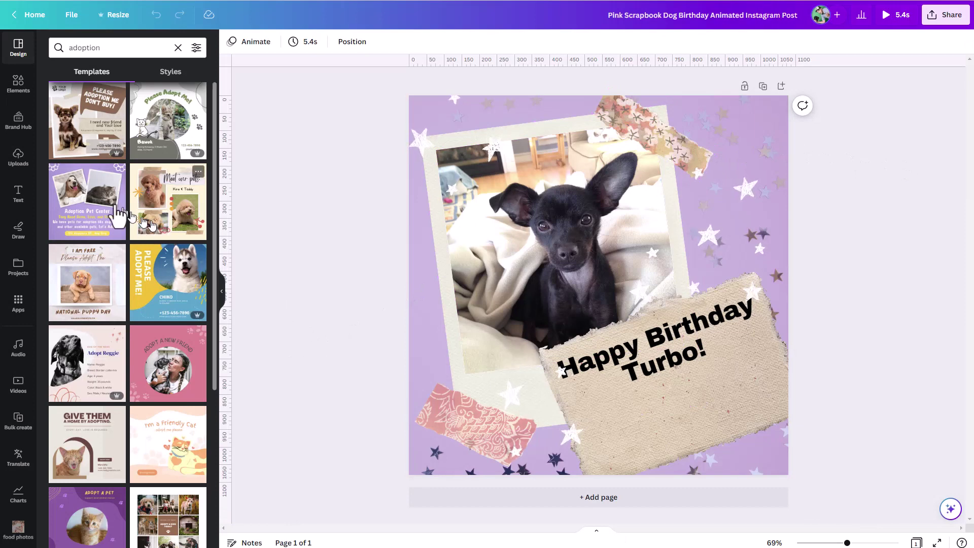
Show the brand kit assets beside the dog birthday post and switch to the pet grooming kit
click(17, 124)
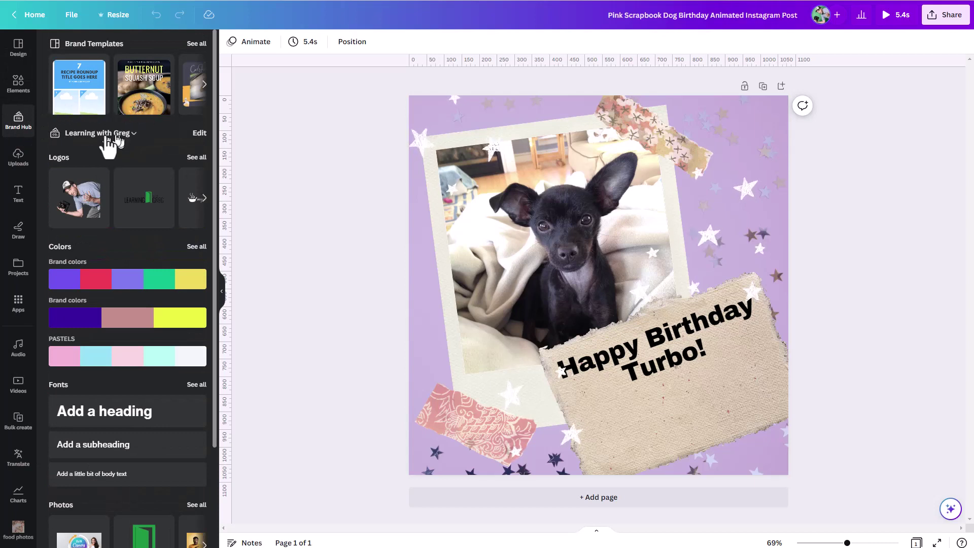
scroll(93, 436, down, 3)
scroll(101, 441, up, 3)
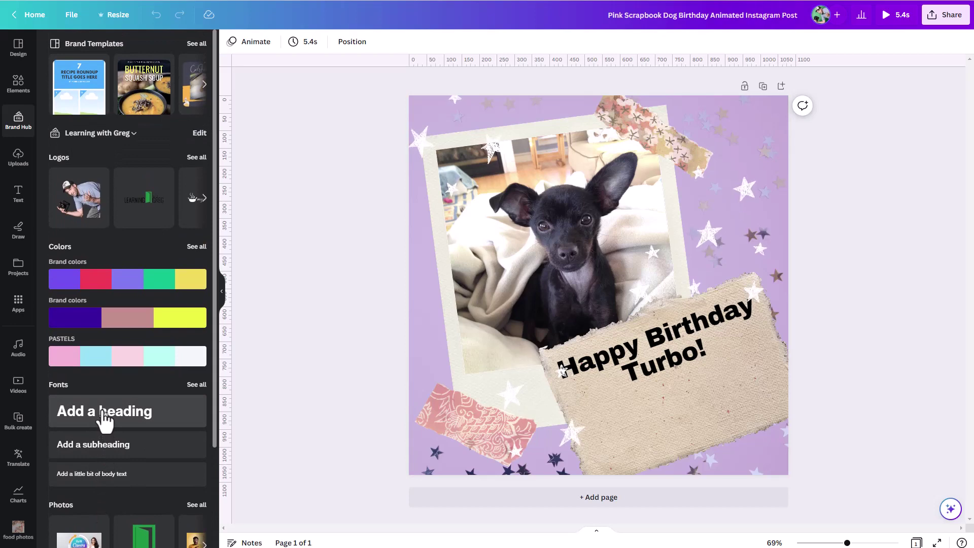
click(133, 134)
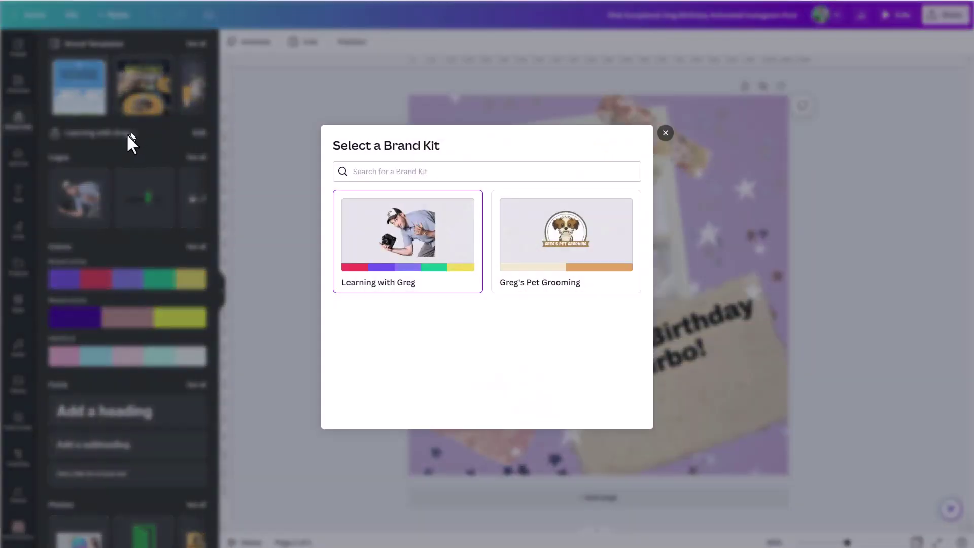
click(562, 227)
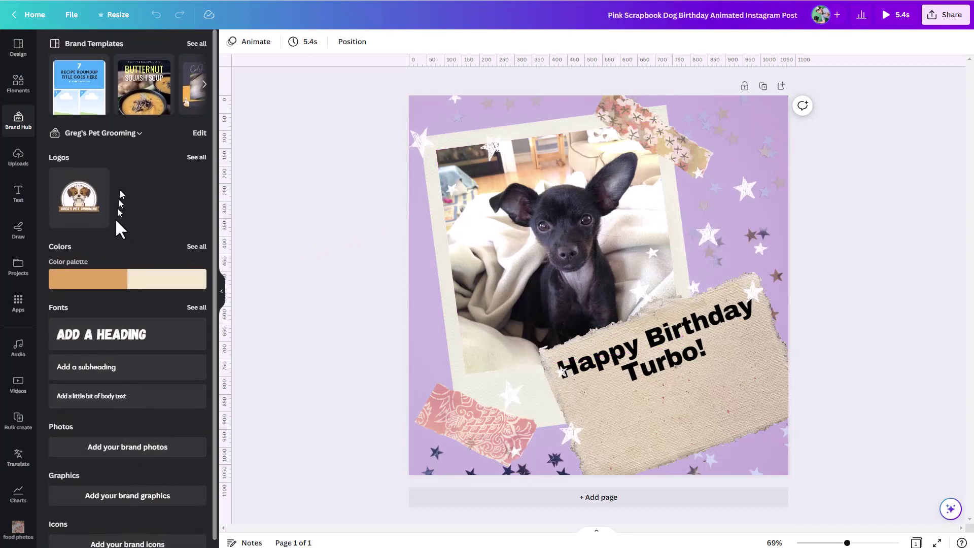
Switch back to the multicolour brand kit and list its text styles
click(131, 133)
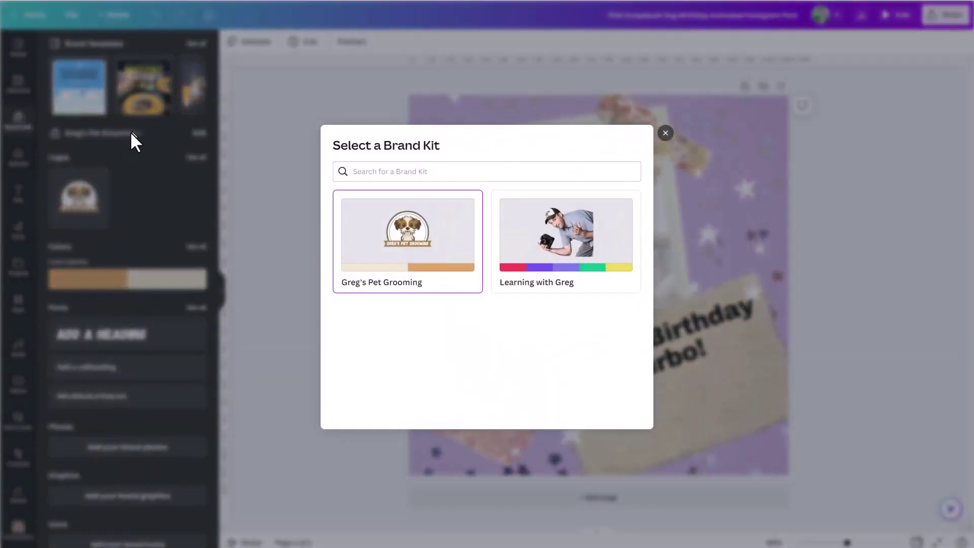
click(517, 228)
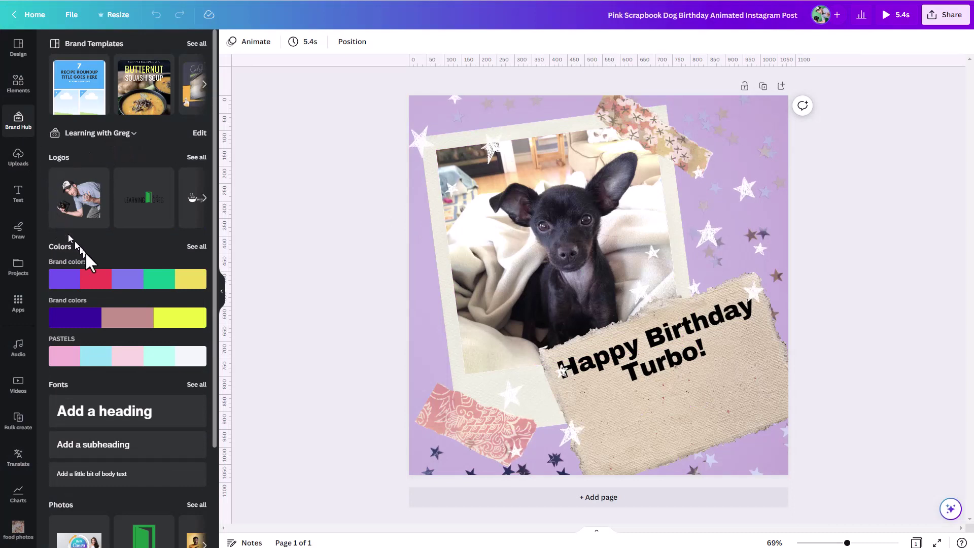
click(18, 192)
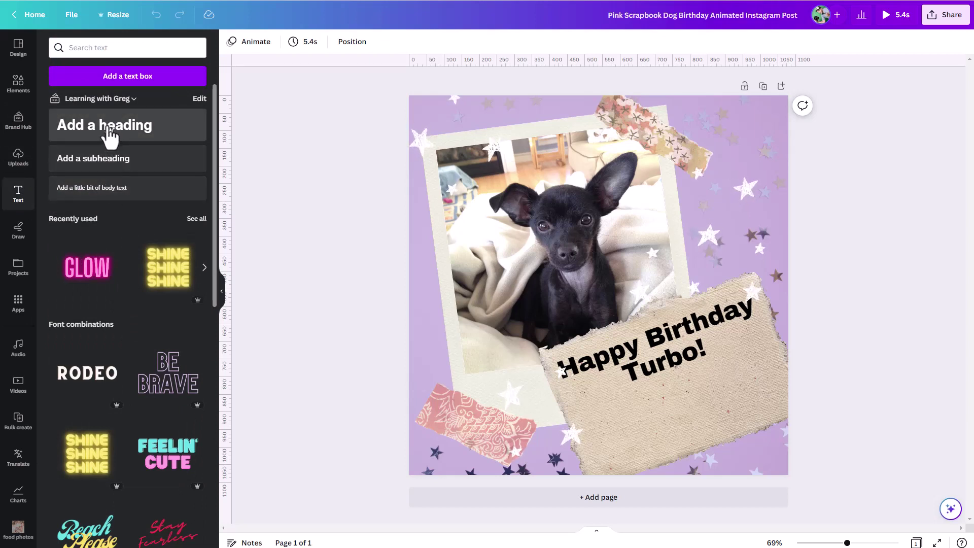
Choose the pet grooming kit in the Select a Brand Kit dialog so text presets use its styles
click(125, 100)
click(541, 213)
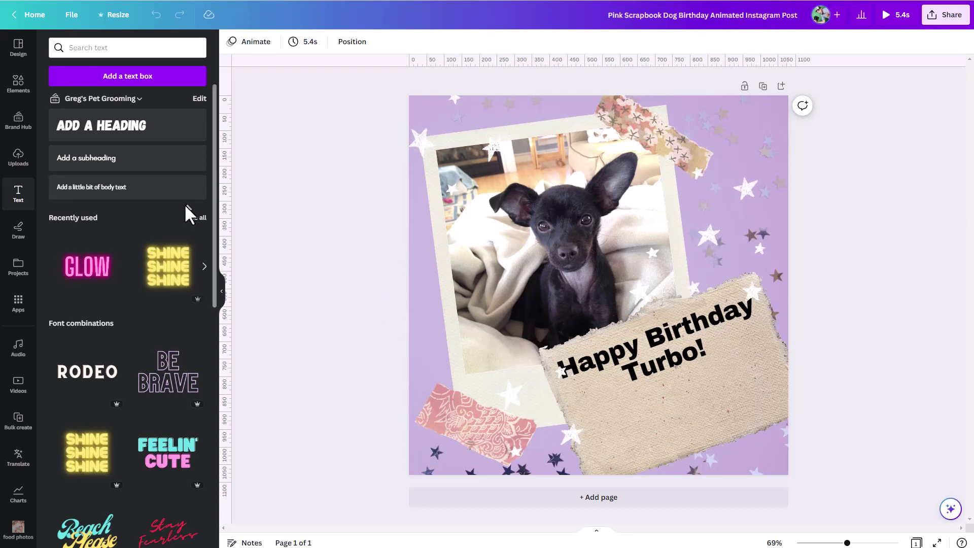
Return from the dog birthday design to the Brand Hub's list of two team brand kits
click(19, 121)
click(80, 198)
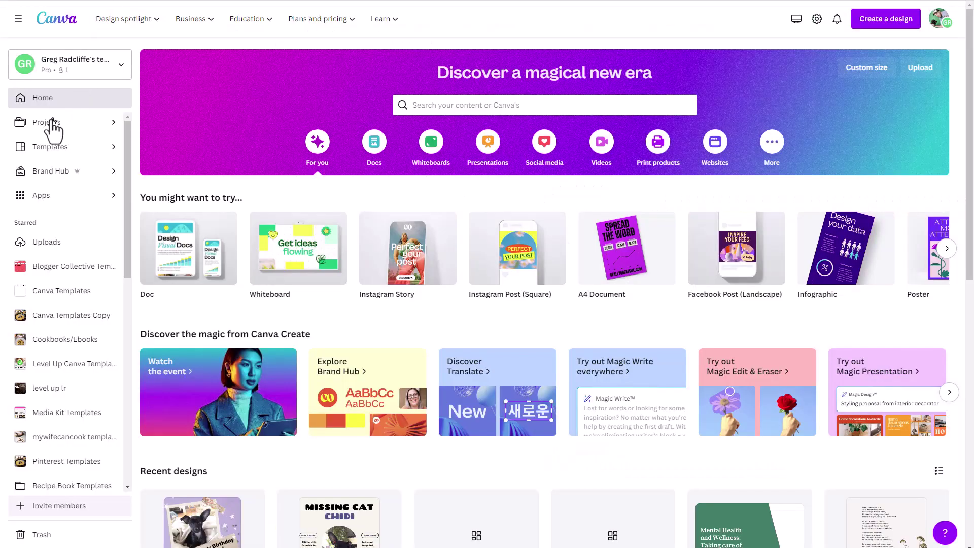
click(50, 173)
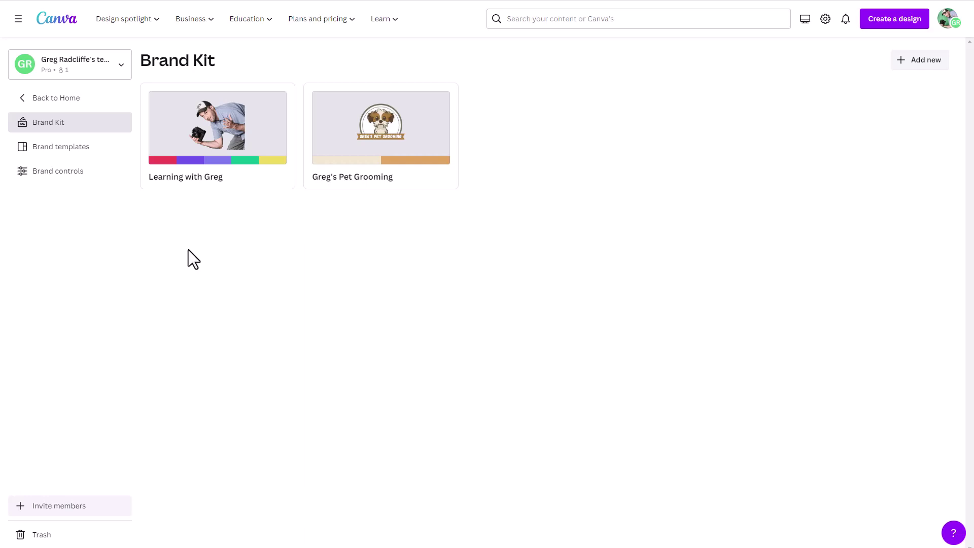
click(273, 148)
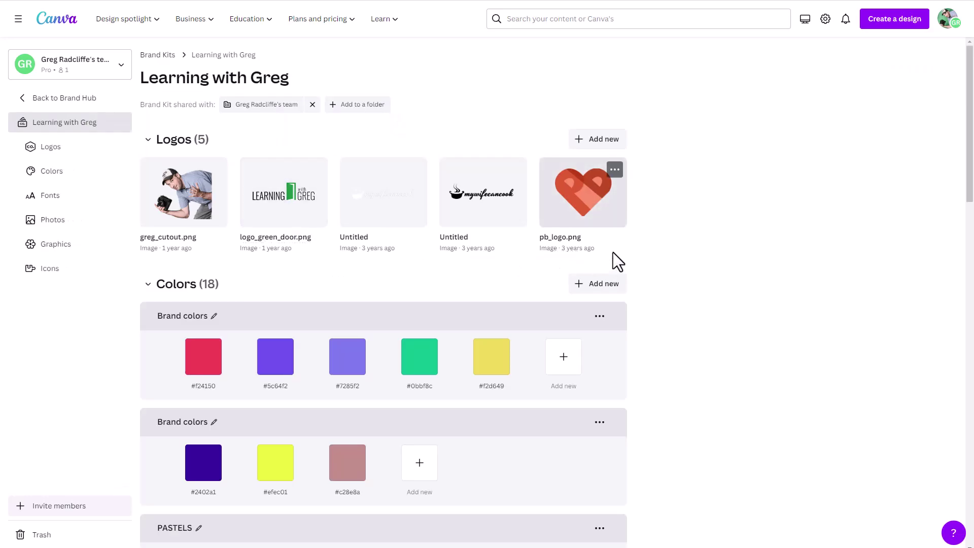
scroll(517, 267, down, 2)
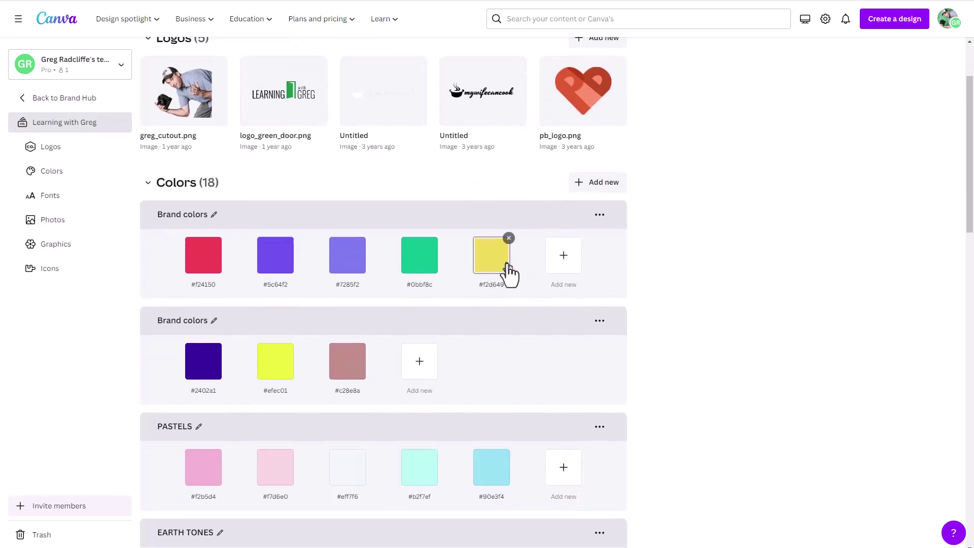
scroll(528, 274, down, 4)
scroll(386, 315, down, 9)
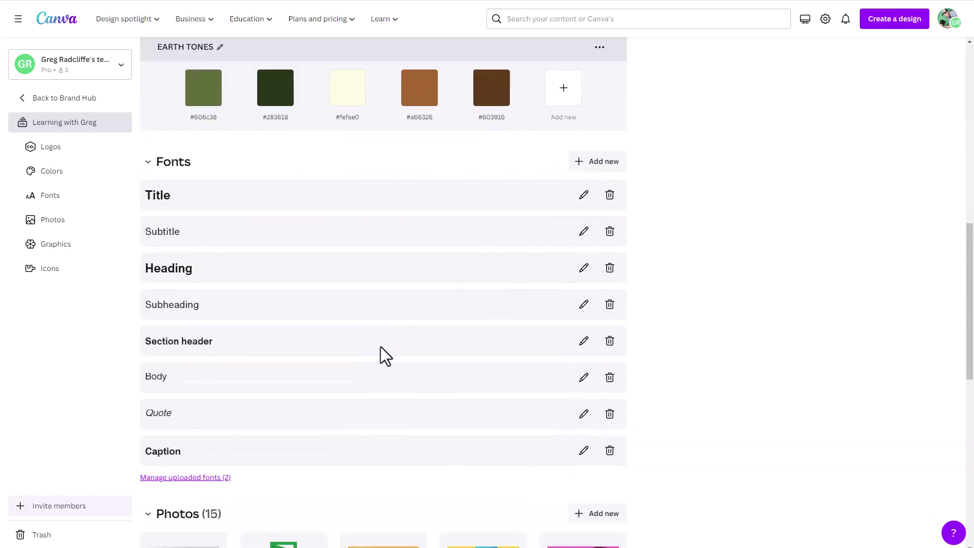
scroll(404, 305, up, 3)
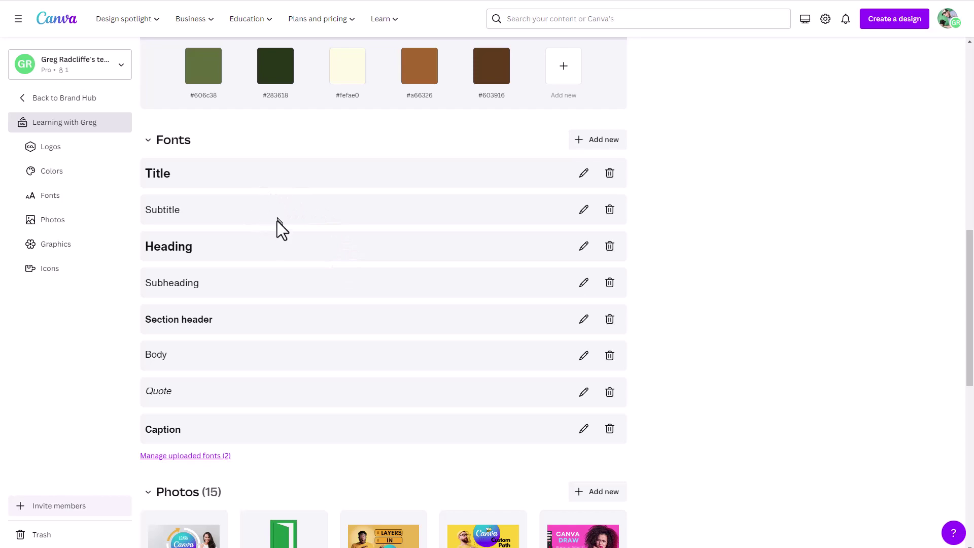
scroll(304, 228, down, 4)
scroll(386, 238, down, 1)
scroll(332, 217, down, 5)
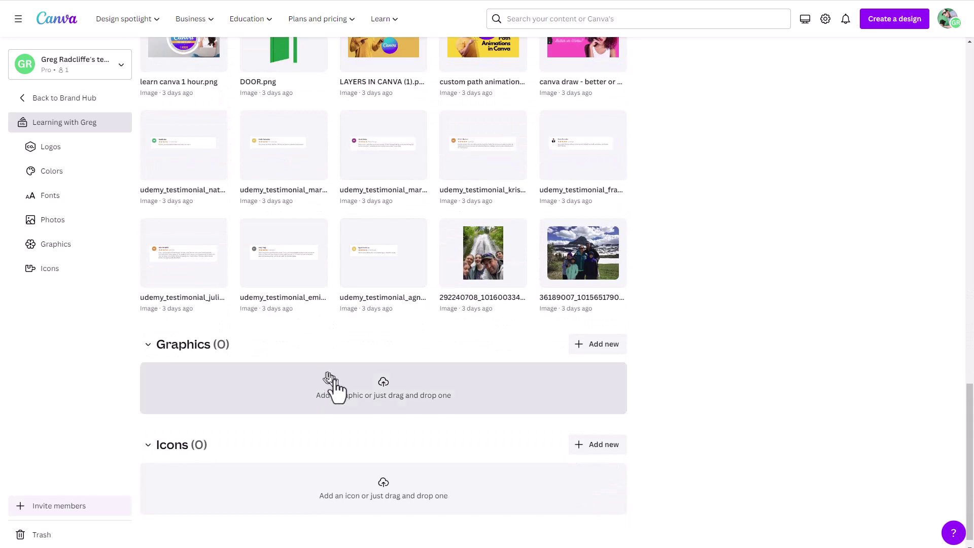
scroll(649, 388, up, 4)
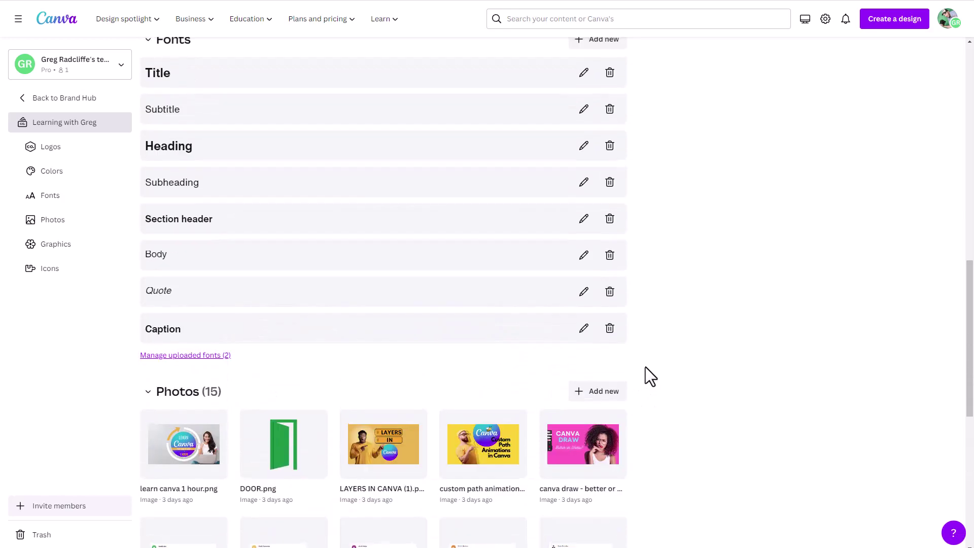
scroll(646, 358, up, 10)
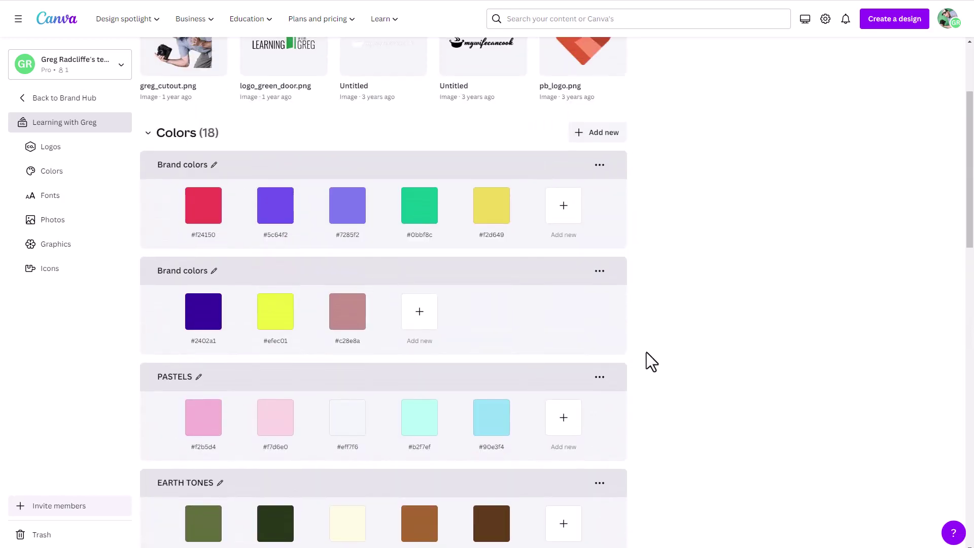
scroll(646, 355, up, 3)
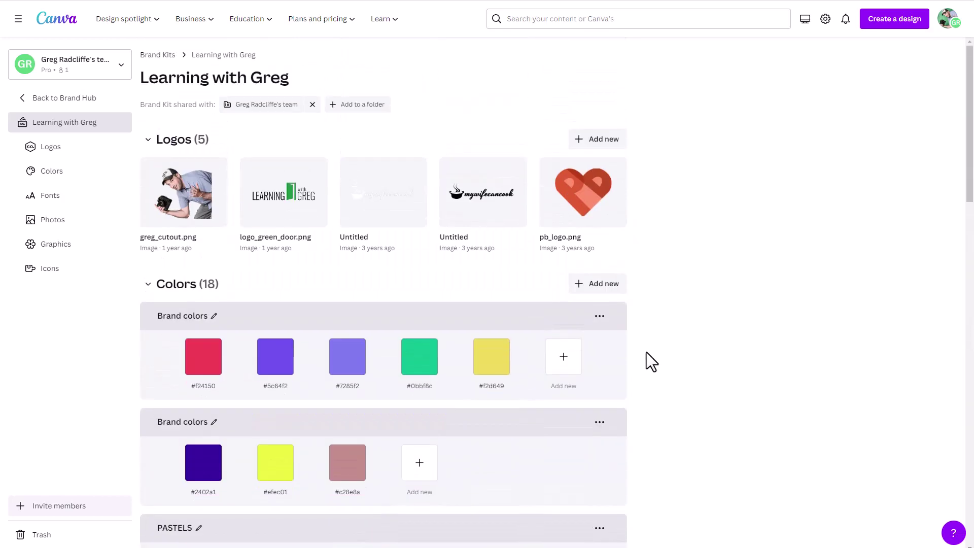
Write the color guideline 'Use only red on our social media' in the learning kit's Colors
click(576, 145)
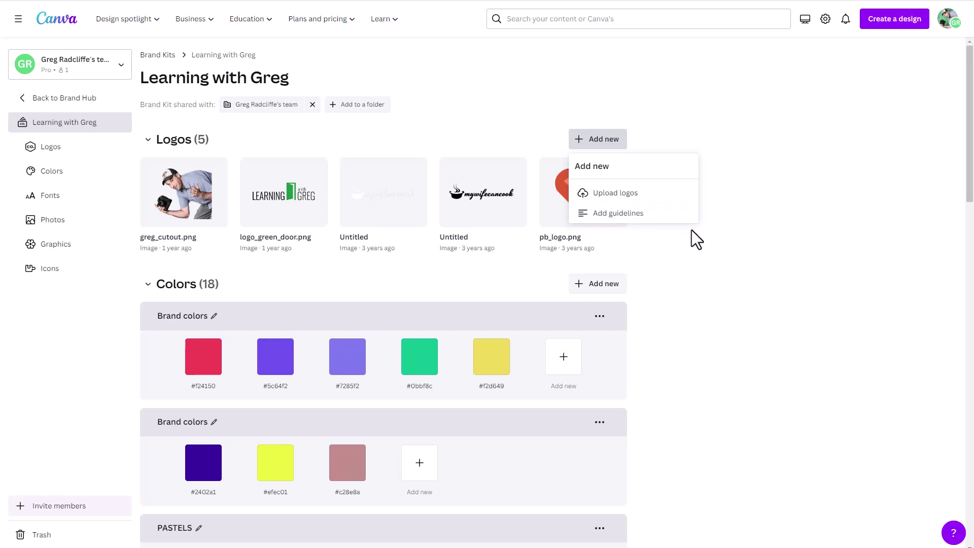
click(584, 294)
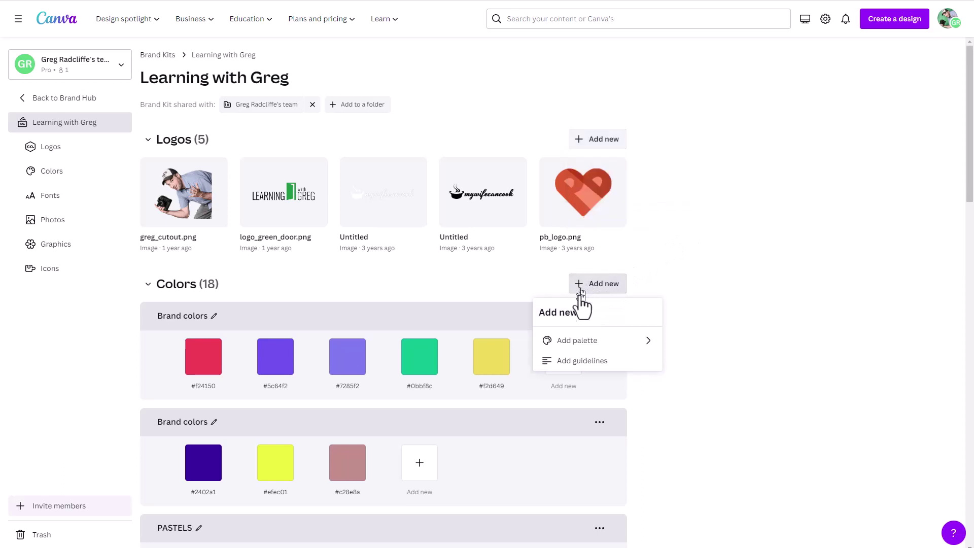
click(580, 361)
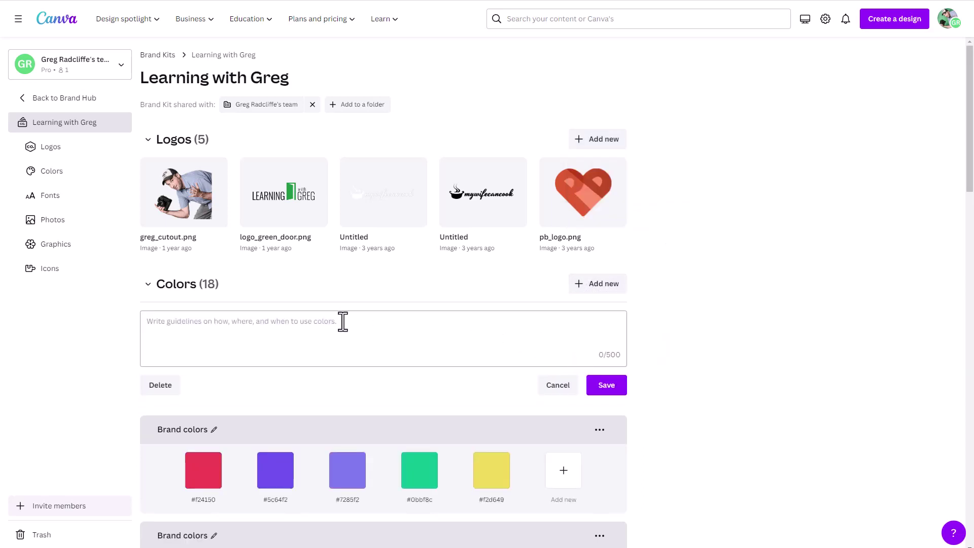
click(238, 327)
text(Use )
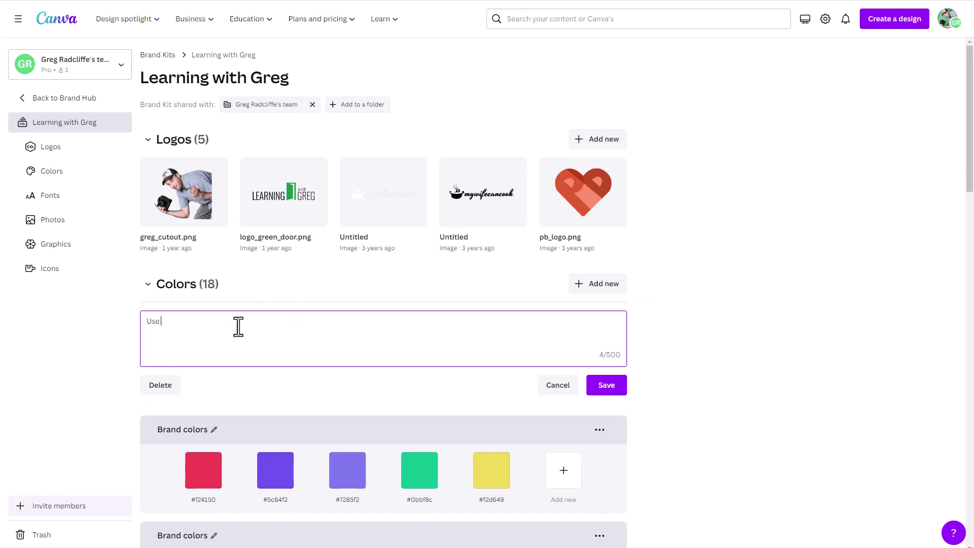
text(only red on our social media)
click(605, 389)
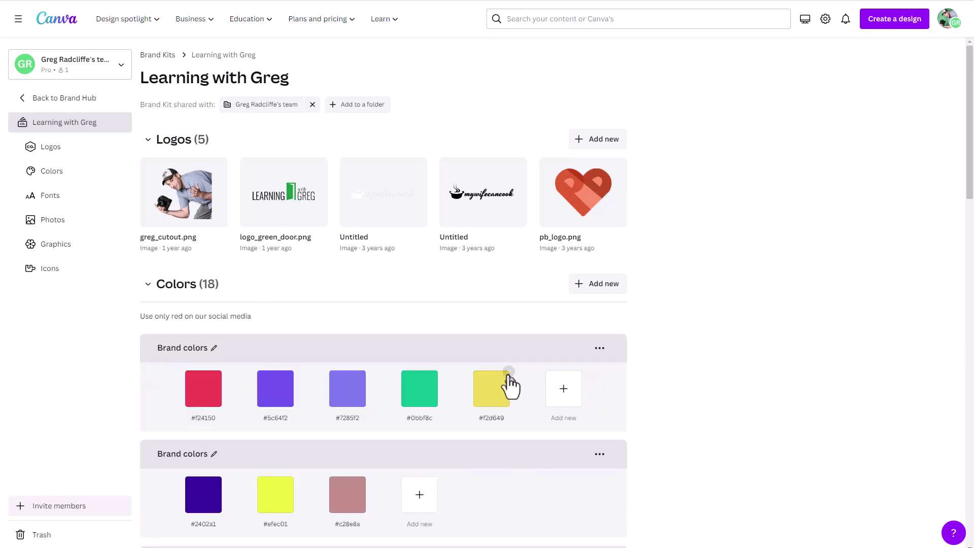